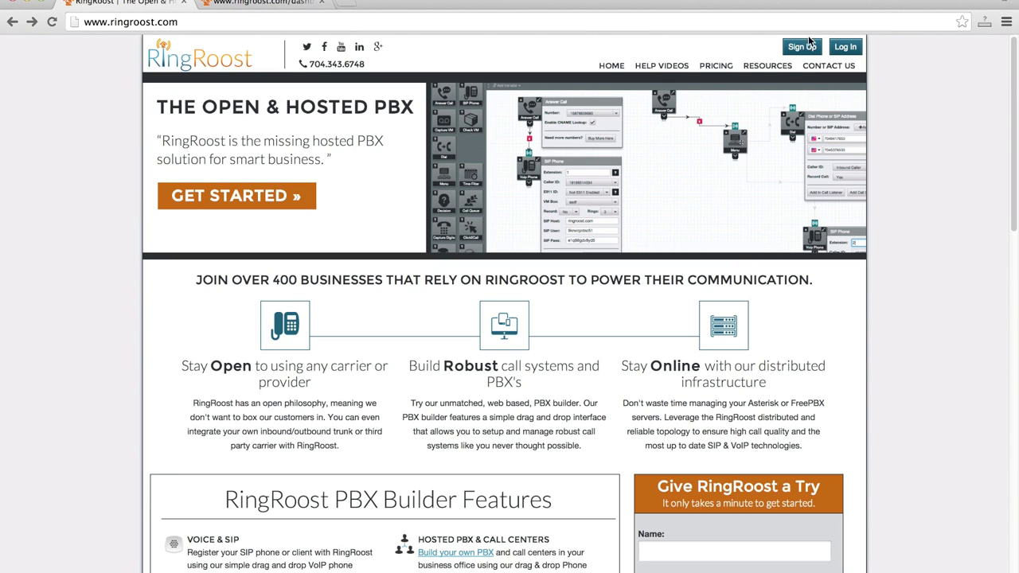
- Switch to the account dashboard and go to the Numbers page
{"action": "left_click", "coordinate": [263, 3]}
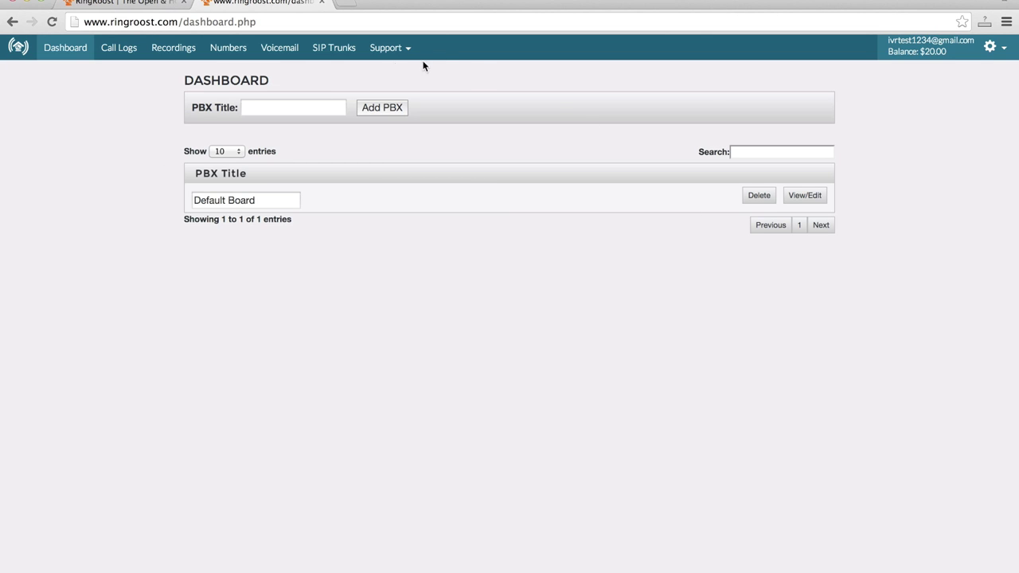
{"action": "left_click", "coordinate": [241, 50]}
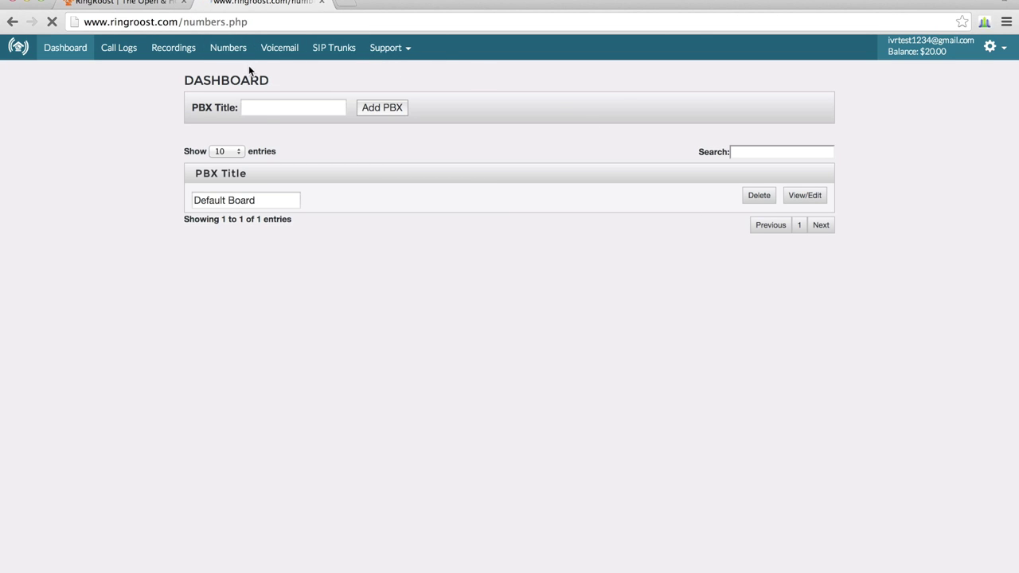
- Buy a 704 area-code Troutman, NC number, then return to the Dashboard
{"action": "left_click", "coordinate": [221, 120]}
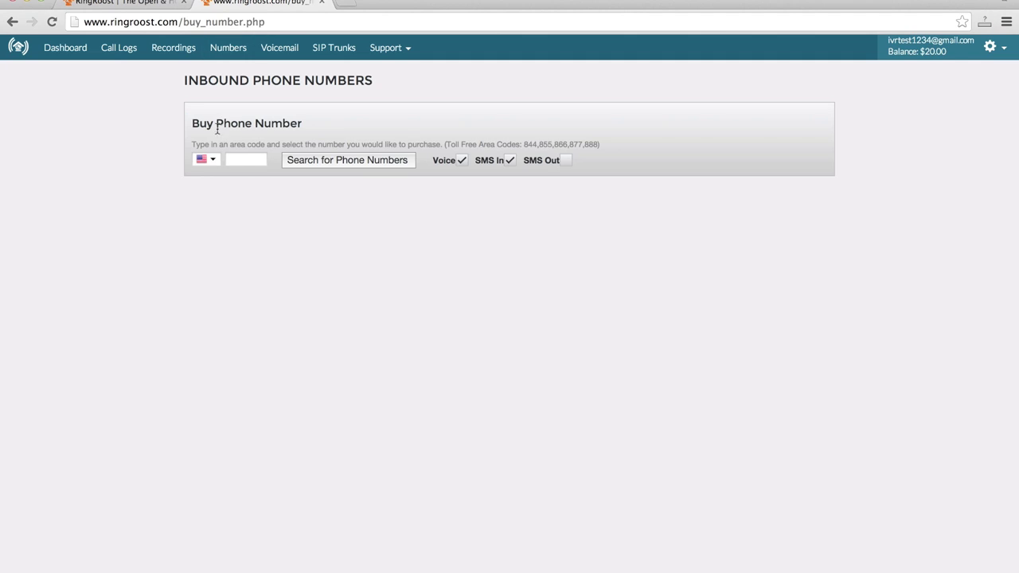
{"action": "left_click", "coordinate": [238, 160]}
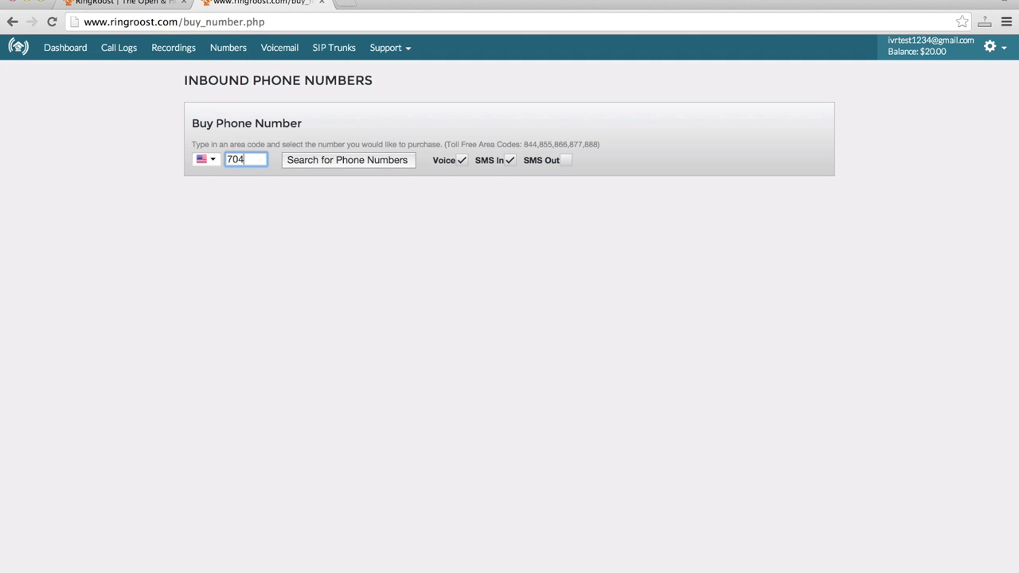
{"action": "left_click", "coordinate": [326, 169]}
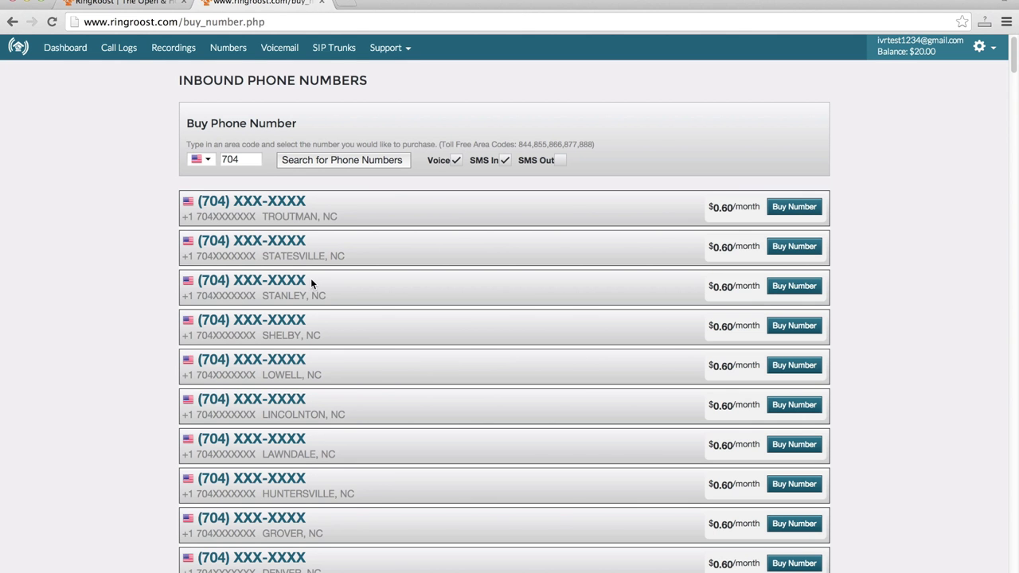
{"action": "left_click", "coordinate": [809, 206]}
{"action": "left_click", "coordinate": [614, 200]}
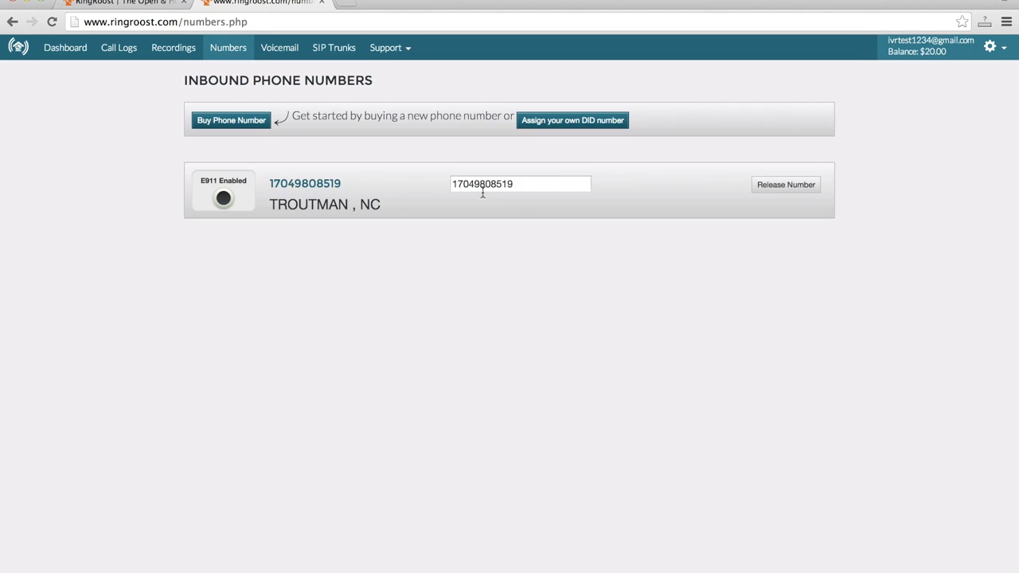
{"action": "left_click", "coordinate": [66, 48]}
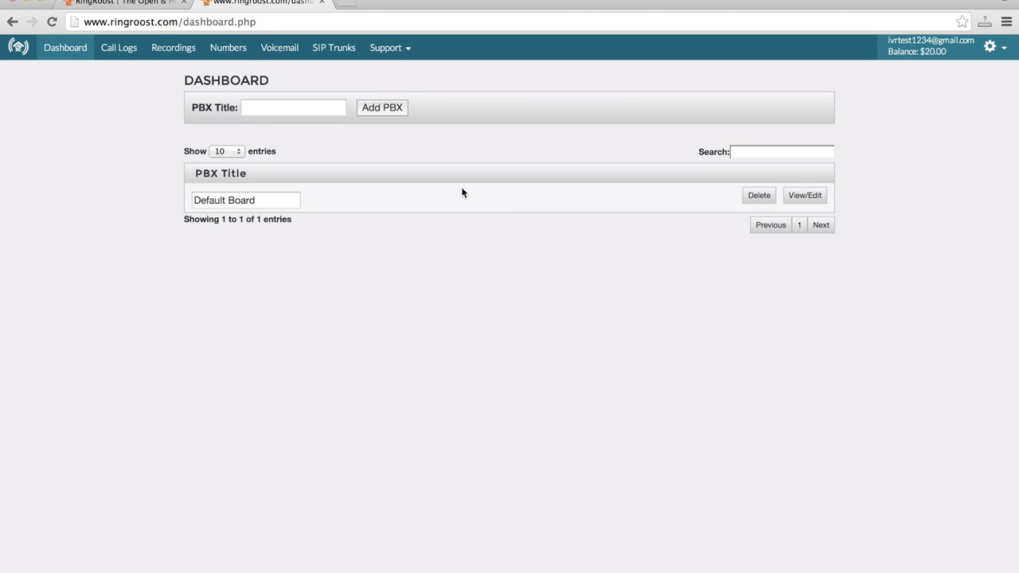
- In Default Board's flow, add Answer Call on the new 704 number with a Menu below
{"action": "left_click", "coordinate": [804, 196]}
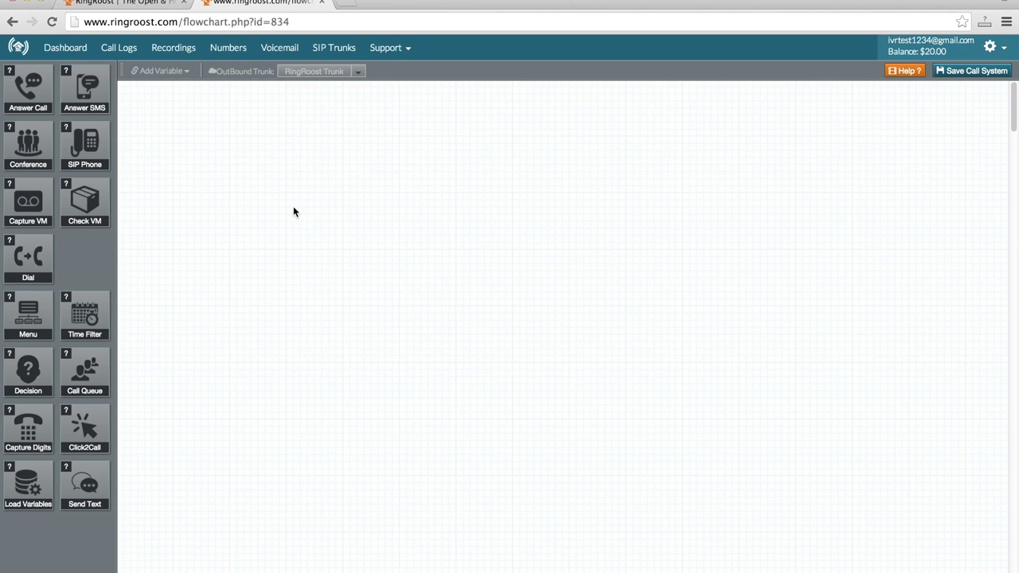
{"action": "left_click_drag", "start_coordinate": [29, 87], "coordinate": [223, 128]}
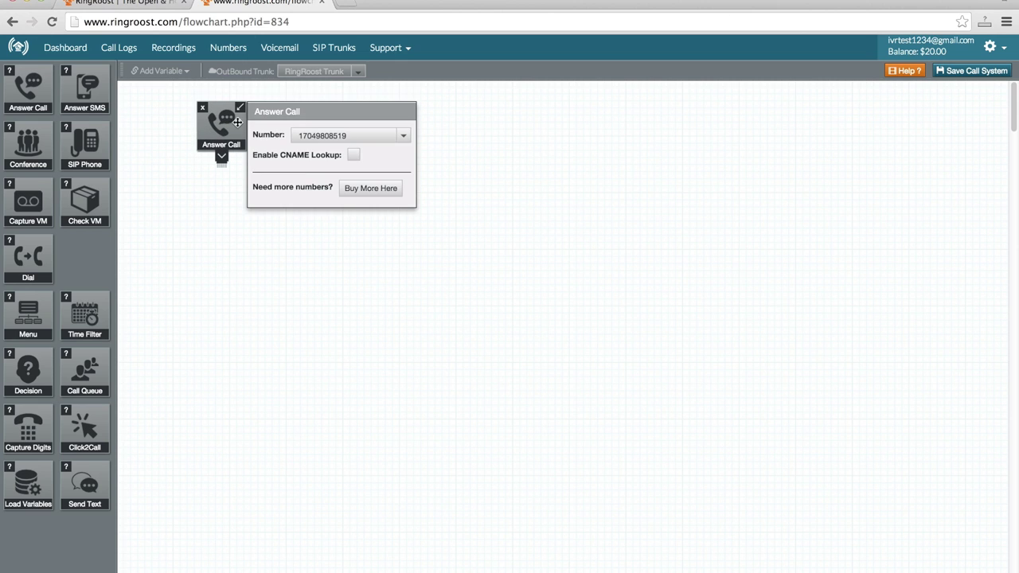
{"action": "left_click", "coordinate": [377, 135]}
{"action": "left_click", "coordinate": [377, 133]}
{"action": "left_click_drag", "start_coordinate": [222, 133], "coordinate": [214, 122]}
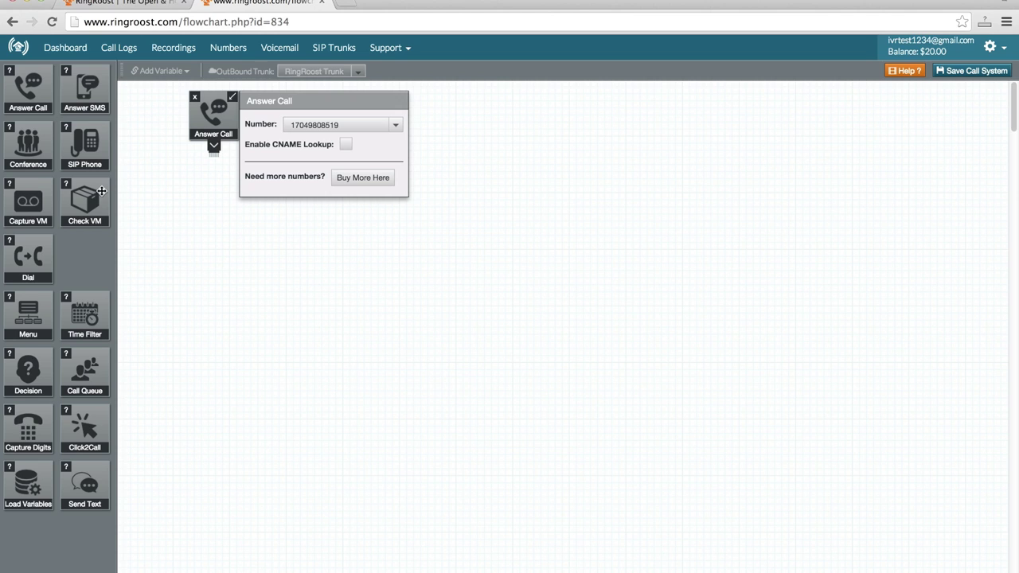
{"action": "left_click_drag", "start_coordinate": [32, 302], "coordinate": [215, 246]}
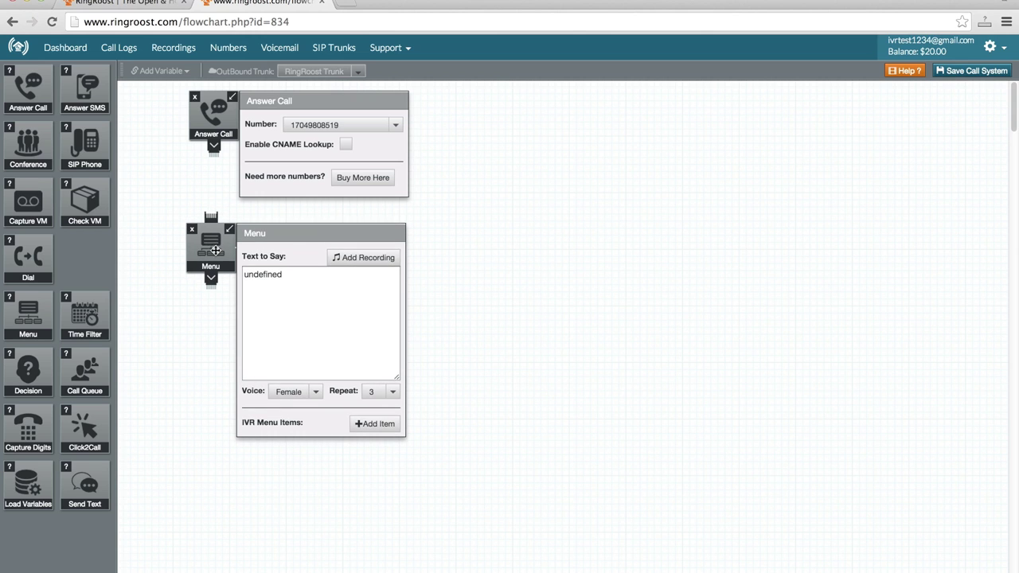
- Link Answer Call to the Menu, set its prompt to 'Press 1 for sales, press 2 for tech support.', and add one item
{"action": "left_click_drag", "start_coordinate": [215, 154], "coordinate": [214, 219]}
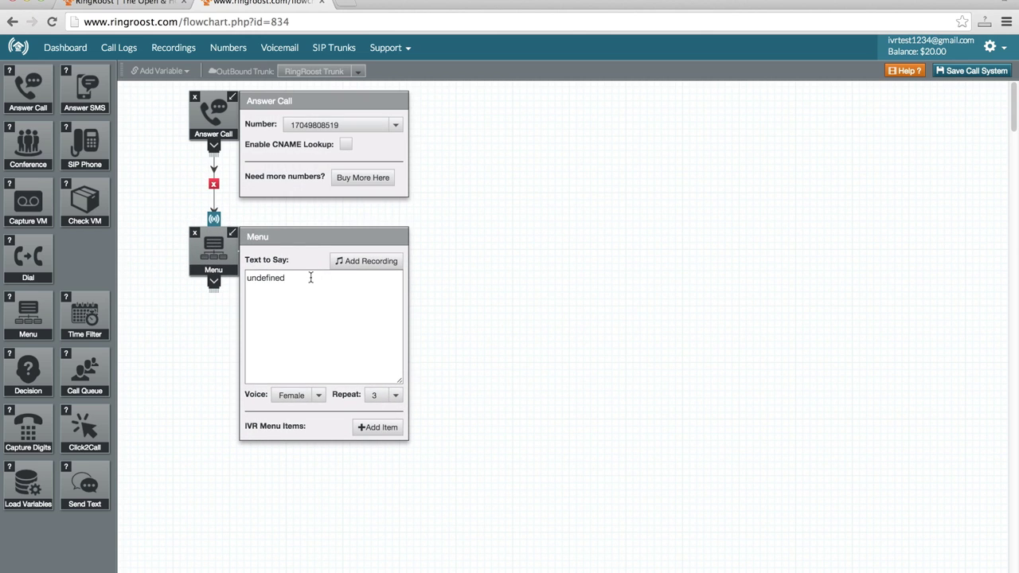
{"action": "left_click_drag", "start_coordinate": [221, 113], "coordinate": [211, 112]}
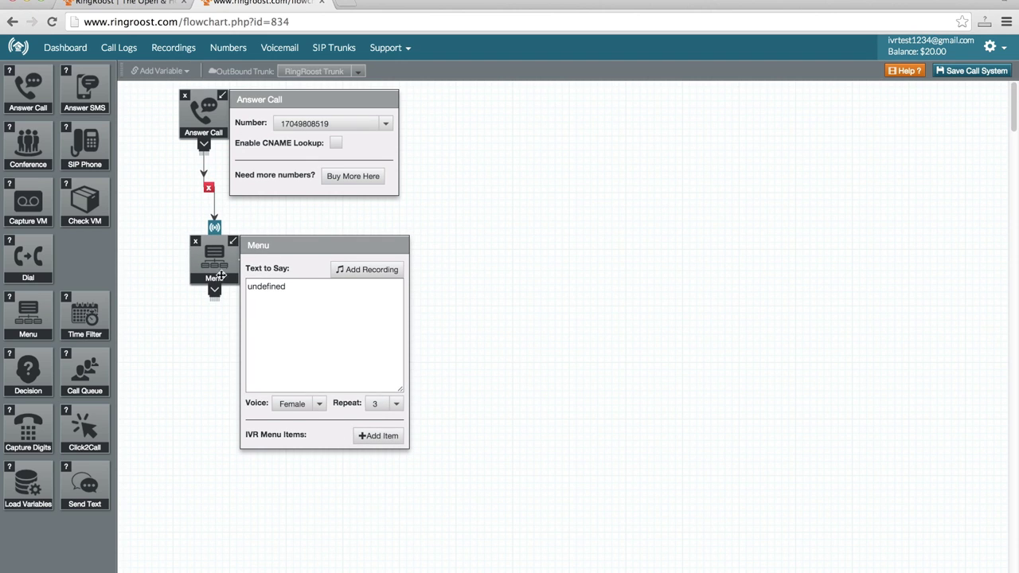
{"action": "left_click_drag", "start_coordinate": [221, 275], "coordinate": [212, 274]}
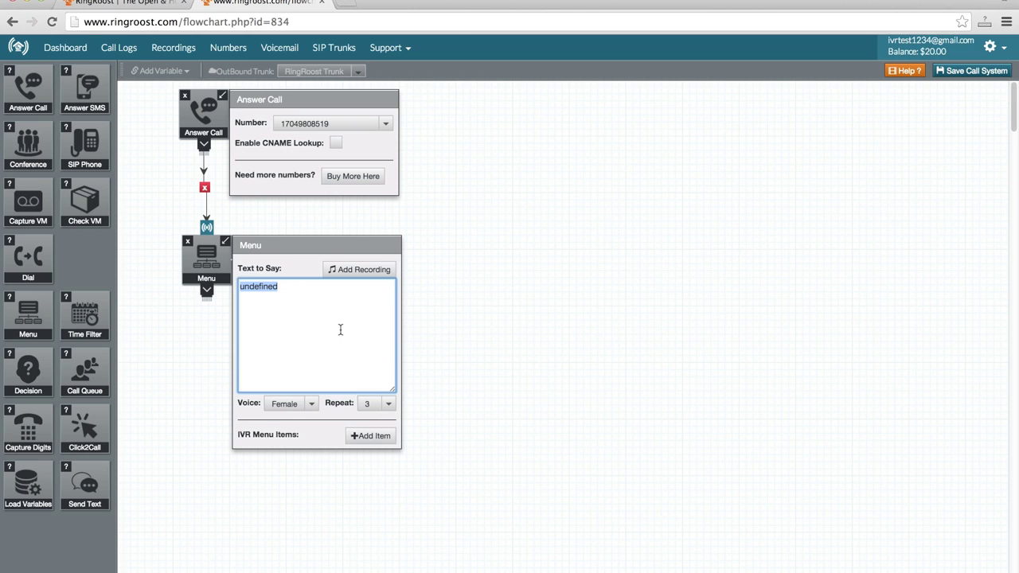
{"action": "type", "text": "PRes"}
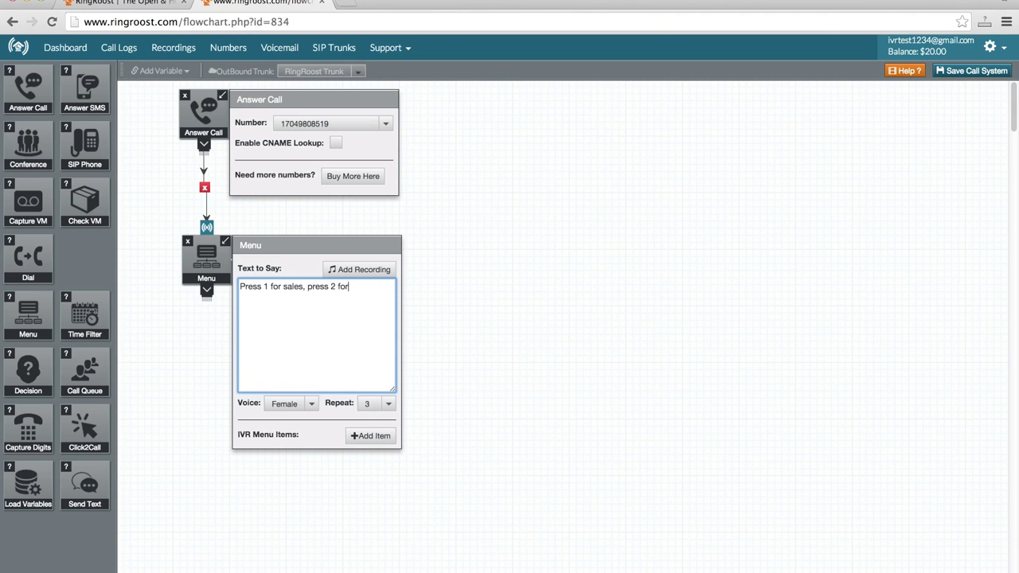
{"action": "type", "text": "port."}
{"action": "scroll", "coordinate": [236, 322], "scroll_direction": "down", "scroll_amount": 2}
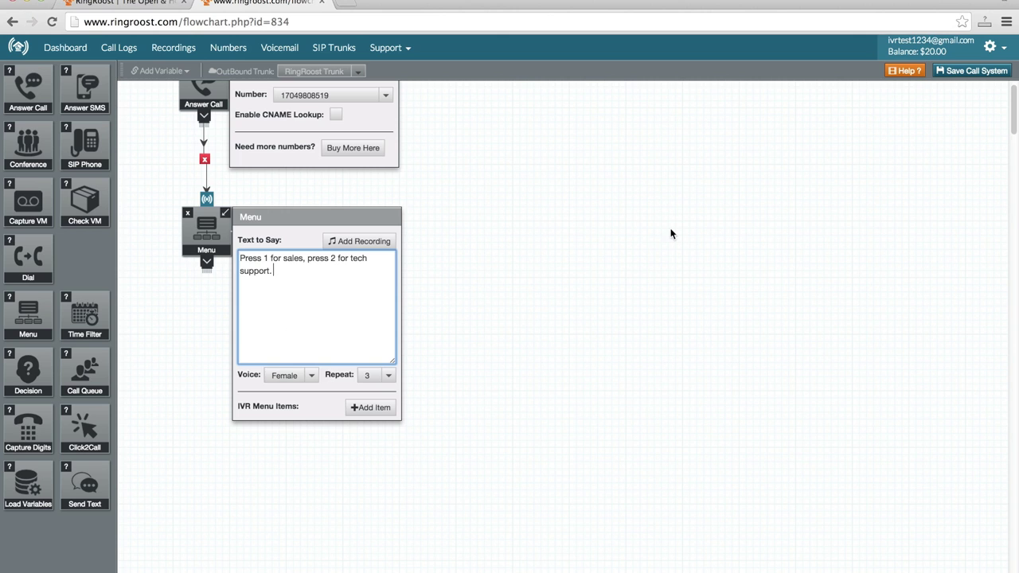
{"action": "left_click", "coordinate": [371, 408]}
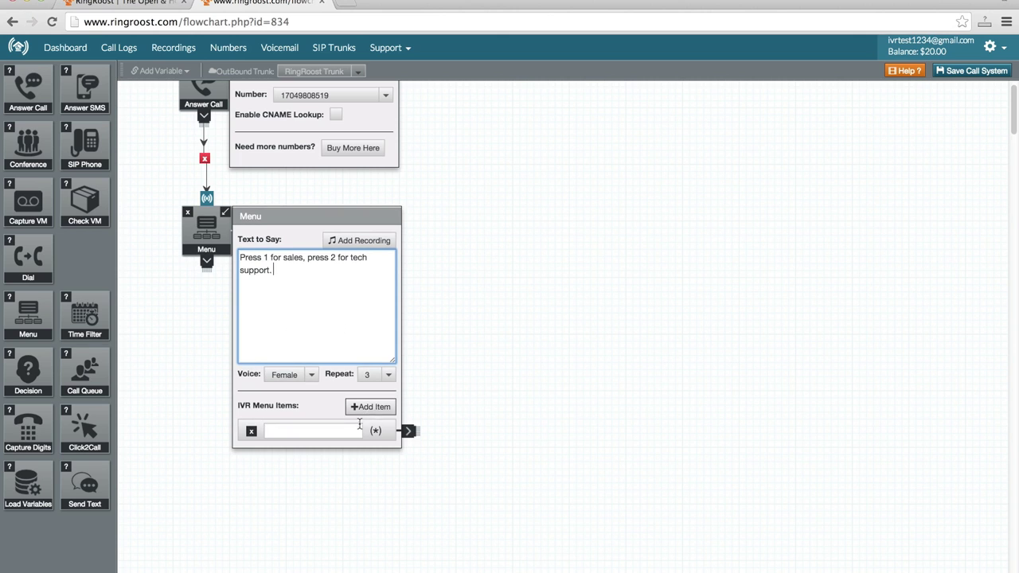
- Add a second IVR item and key the two menu items as 1 and 2
{"action": "left_click", "coordinate": [383, 407]}
{"action": "left_click", "coordinate": [311, 431]}
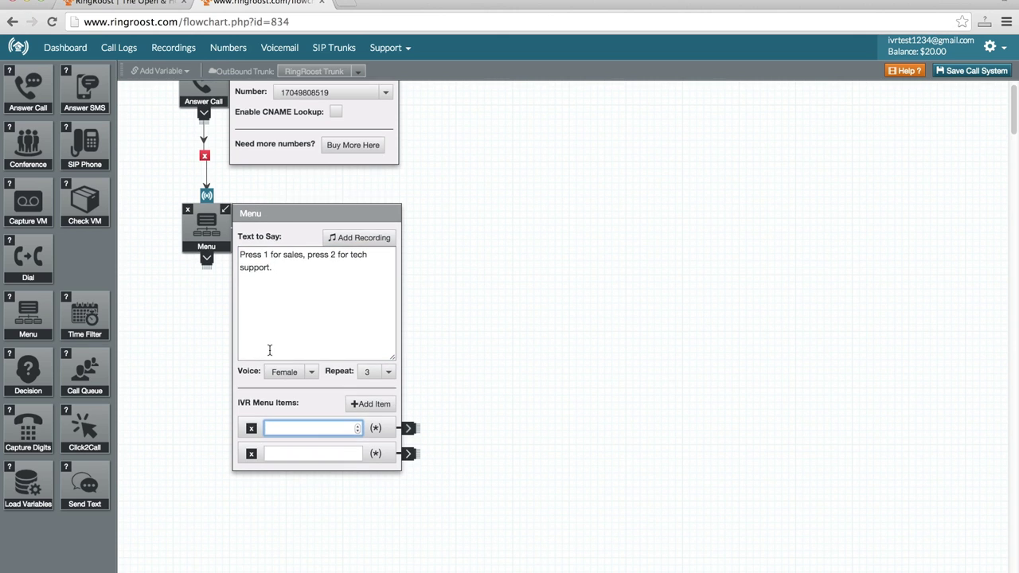
{"action": "scroll", "coordinate": [297, 347], "scroll_direction": "up", "scroll_amount": 2}
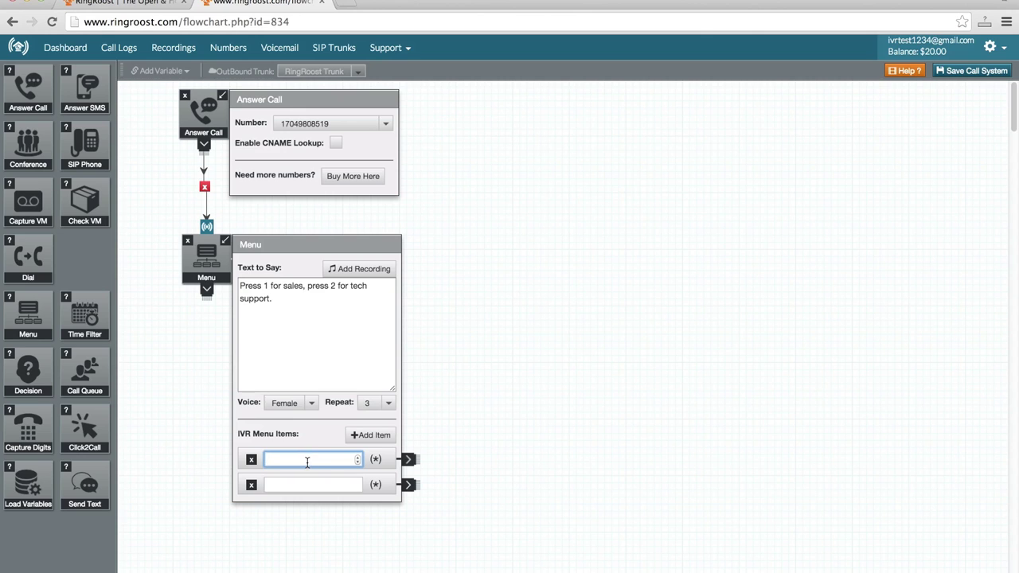
{"action": "left_click", "coordinate": [435, 454]}
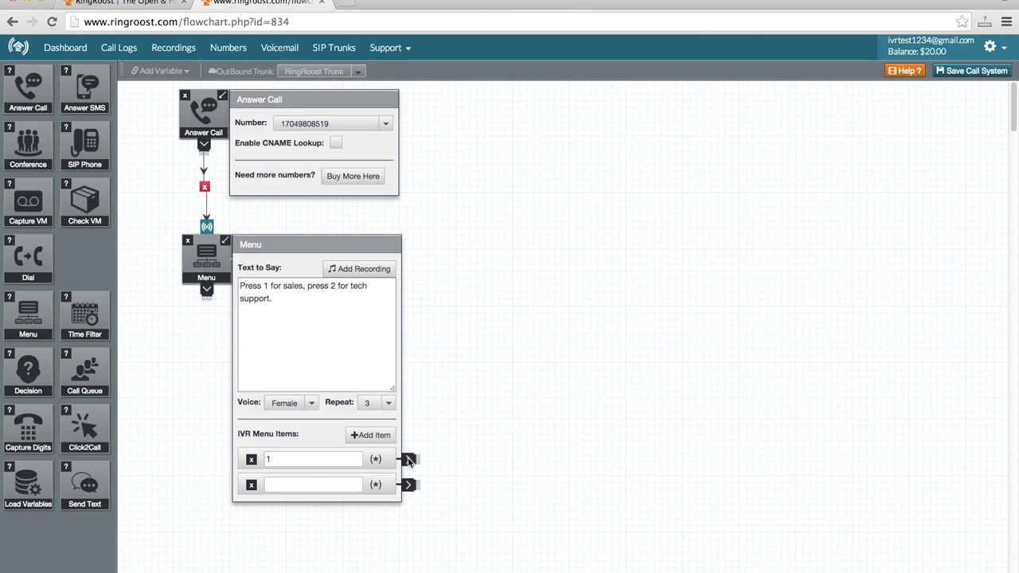
{"action": "left_click_drag", "start_coordinate": [408, 460], "coordinate": [542, 406]}
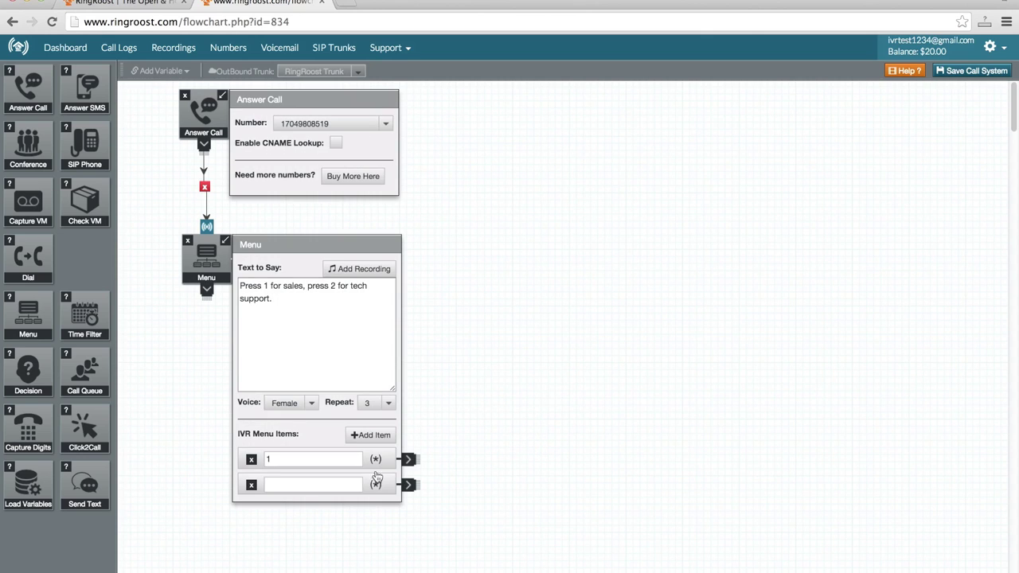
{"action": "left_click", "coordinate": [321, 484]}
{"action": "type", "text": "2"}
{"action": "left_click_drag", "start_coordinate": [409, 485], "coordinate": [434, 476]}
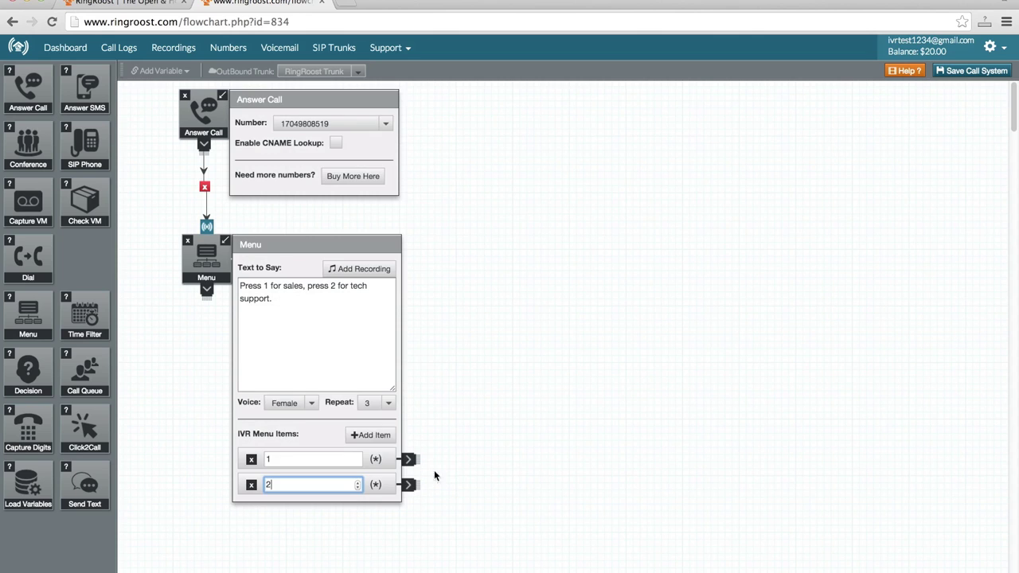
{"action": "scroll", "coordinate": [210, 357], "scroll_direction": "down", "scroll_amount": 1}
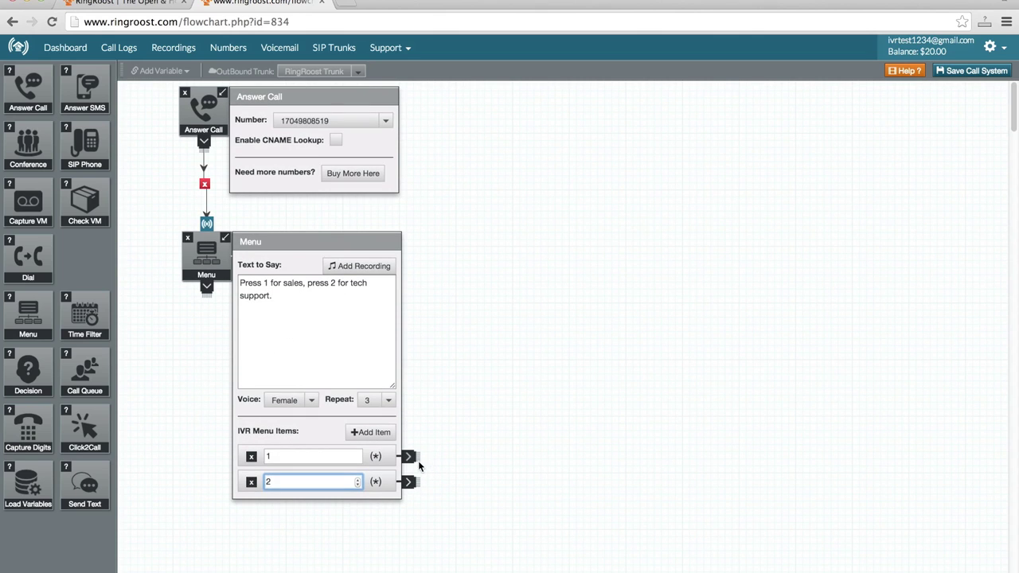
{"action": "left_click", "coordinate": [170, 292]}
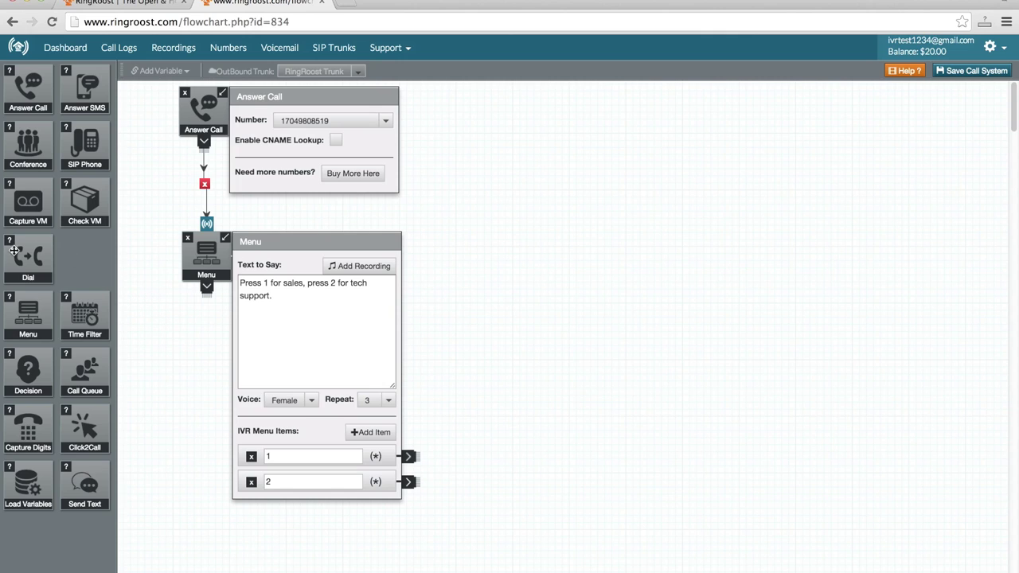
- Route option 1 to a new Dial step set to the destination phone number
{"action": "left_click_drag", "start_coordinate": [13, 251], "coordinate": [559, 402]}
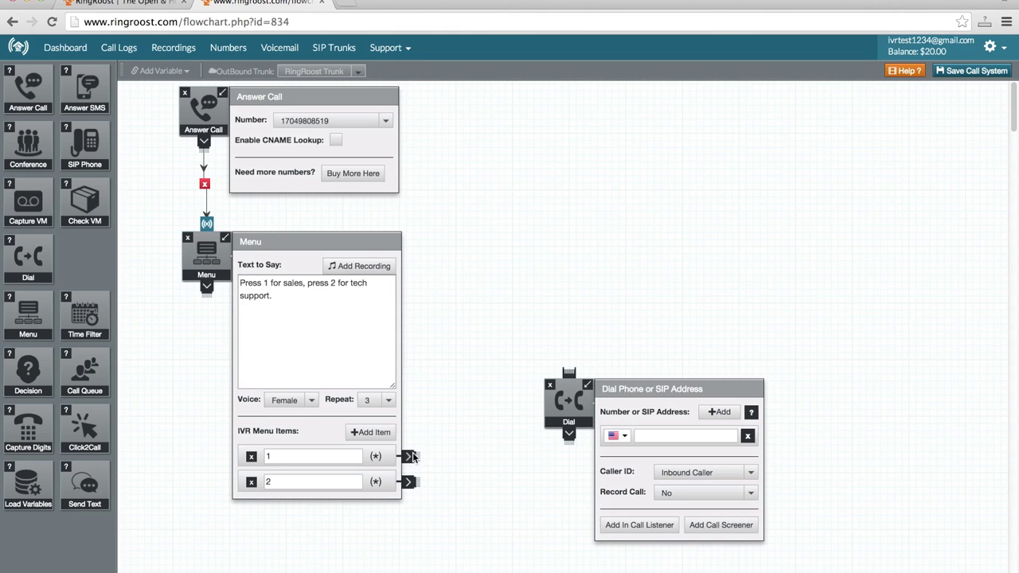
{"action": "left_click_drag", "start_coordinate": [412, 456], "coordinate": [568, 372]}
{"action": "left_click_drag", "start_coordinate": [663, 454], "coordinate": [639, 454]}
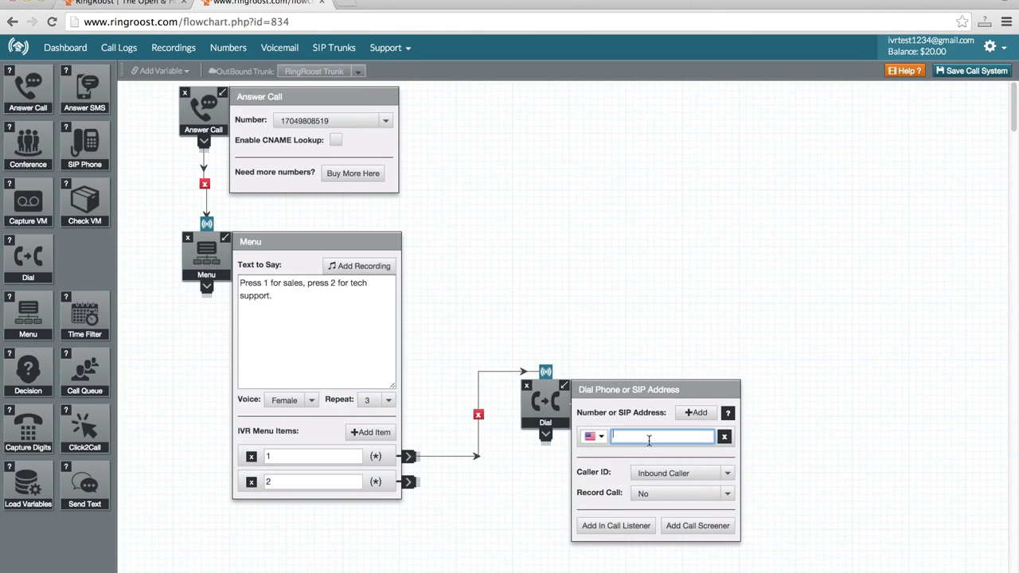
{"action": "left_click_drag", "start_coordinate": [557, 409], "coordinate": [566, 351]}
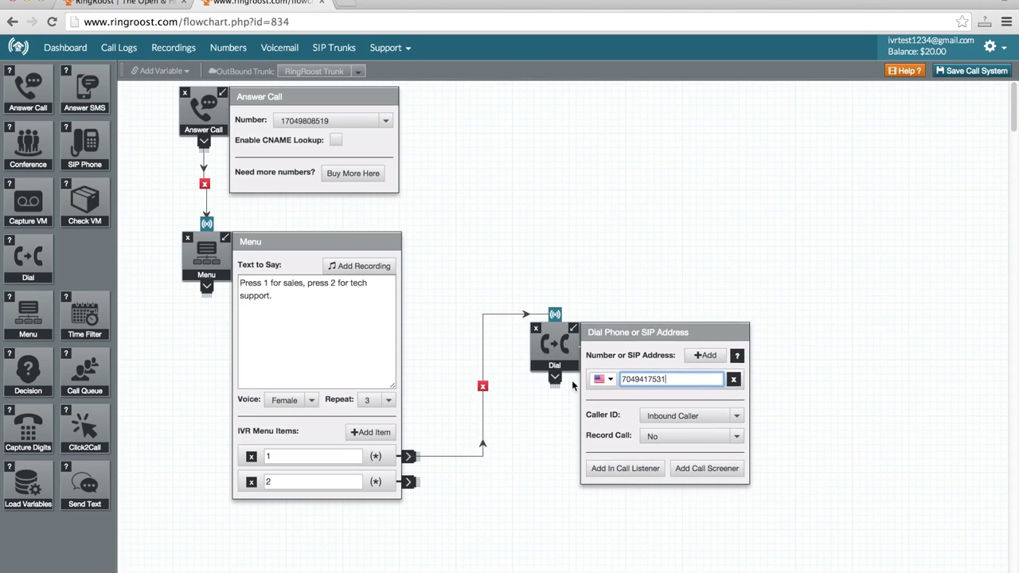
{"action": "scroll", "coordinate": [228, 295], "scroll_direction": "down", "scroll_amount": 1}
- Route option 2 to a second Dial step with the same number pasted, and arrange both Dials
{"action": "left_click_drag", "start_coordinate": [28, 258], "coordinate": [521, 494]}
{"action": "left_click_drag", "start_coordinate": [410, 445], "coordinate": [526, 478]}
{"action": "scroll", "coordinate": [661, 402], "scroll_direction": "down", "scroll_amount": 1}
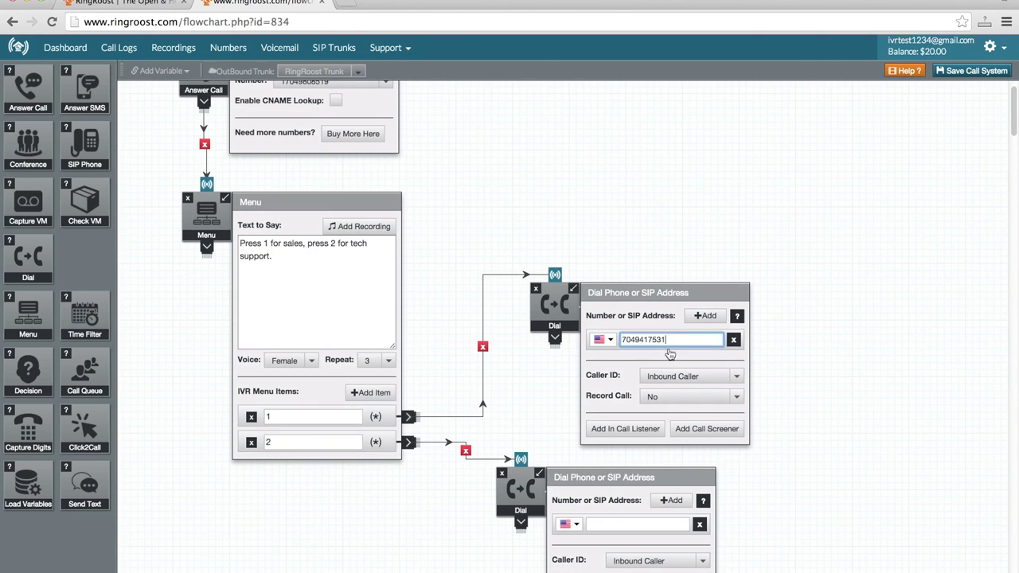
{"action": "left_click_drag", "start_coordinate": [667, 340], "coordinate": [604, 344]}
{"action": "key", "text": "ctrl+c"}
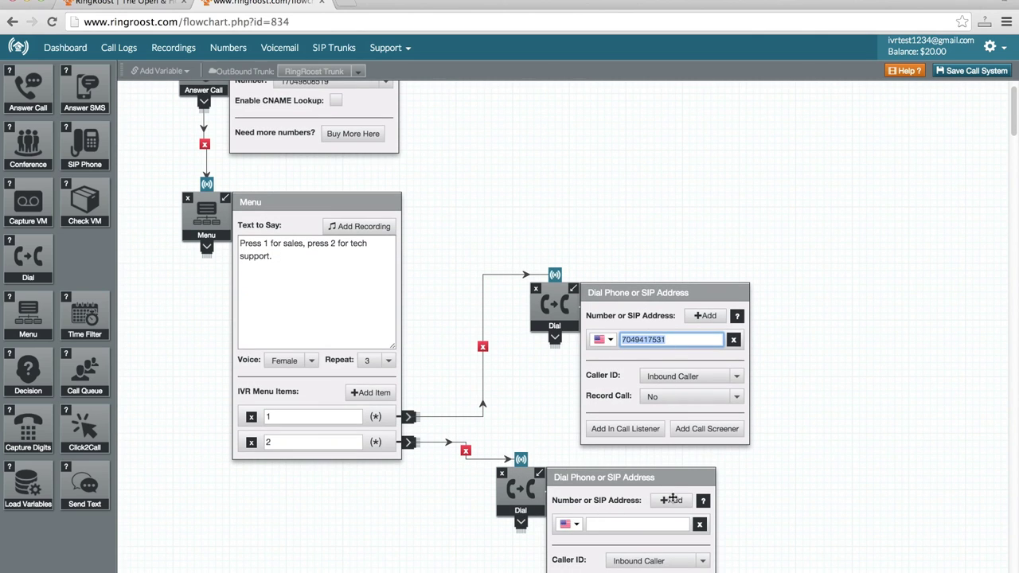
{"action": "left_click", "coordinate": [635, 524]}
{"action": "key", "text": "ctrl+v"}
{"action": "scroll", "coordinate": [636, 522], "scroll_direction": "down", "scroll_amount": 2}
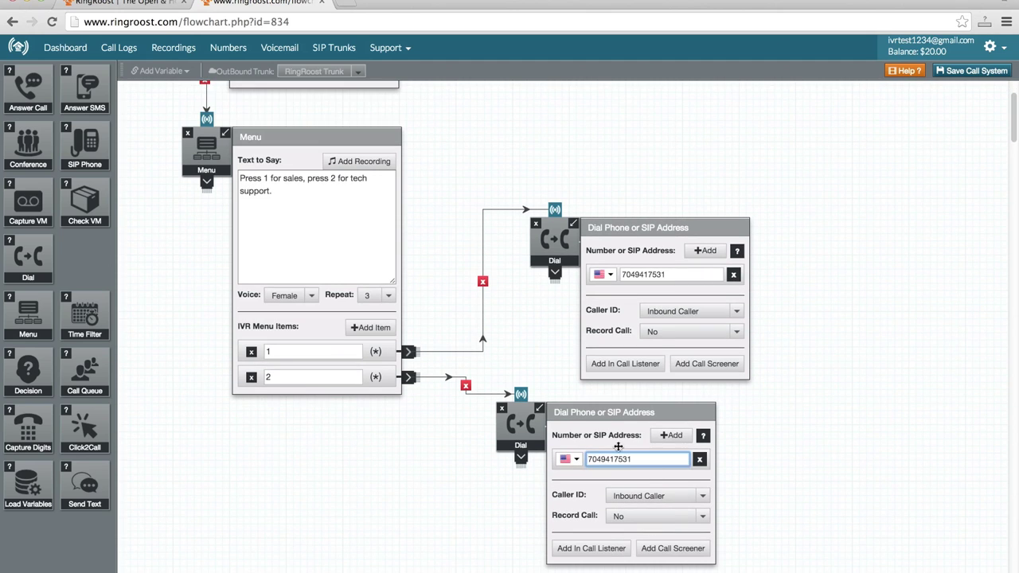
{"action": "left_click_drag", "start_coordinate": [556, 253], "coordinate": [544, 235]}
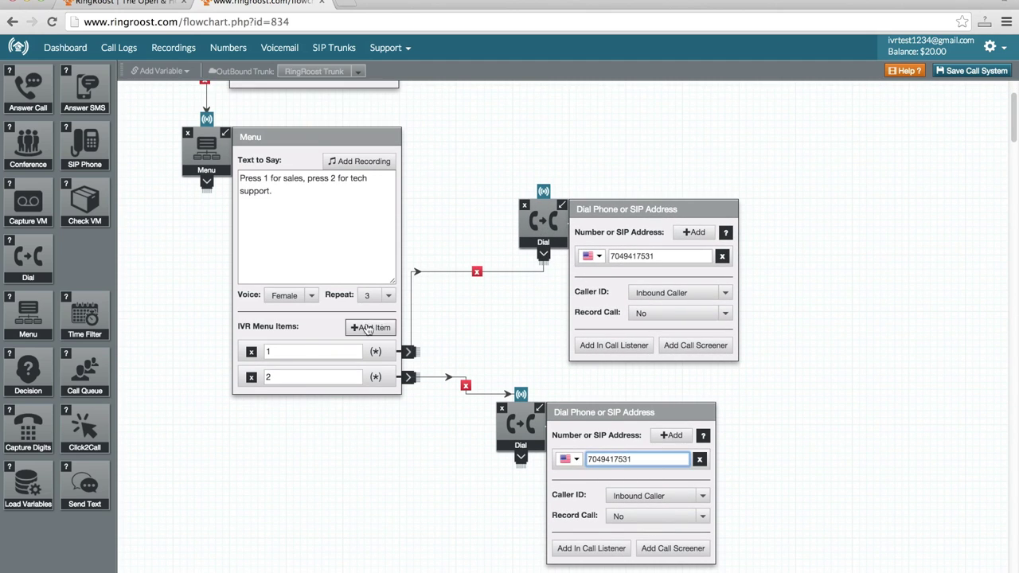
{"action": "left_click_drag", "start_coordinate": [527, 426], "coordinate": [546, 414]}
{"action": "scroll", "coordinate": [518, 390], "scroll_direction": "up", "scroll_amount": 3}
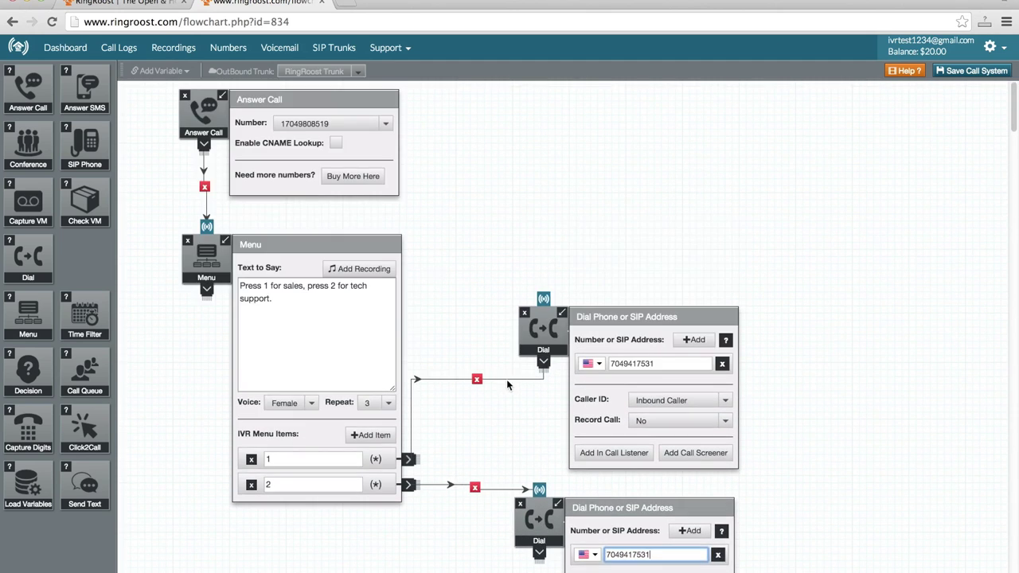
- Save the call system, then nudge Answer Call and check the first Dial's number
{"action": "left_click", "coordinate": [967, 73]}
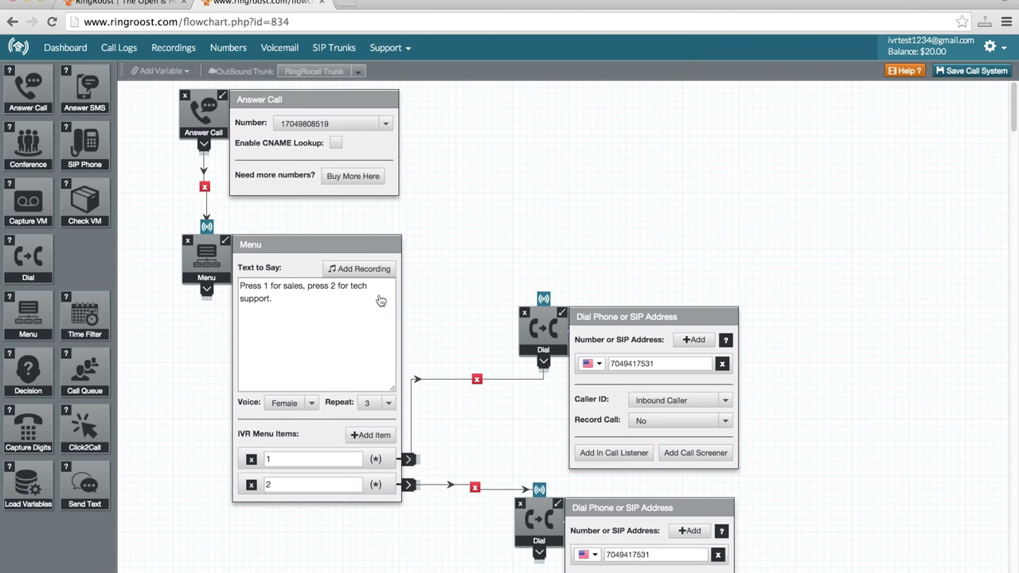
{"action": "left_click_drag", "start_coordinate": [196, 115], "coordinate": [195, 108]}
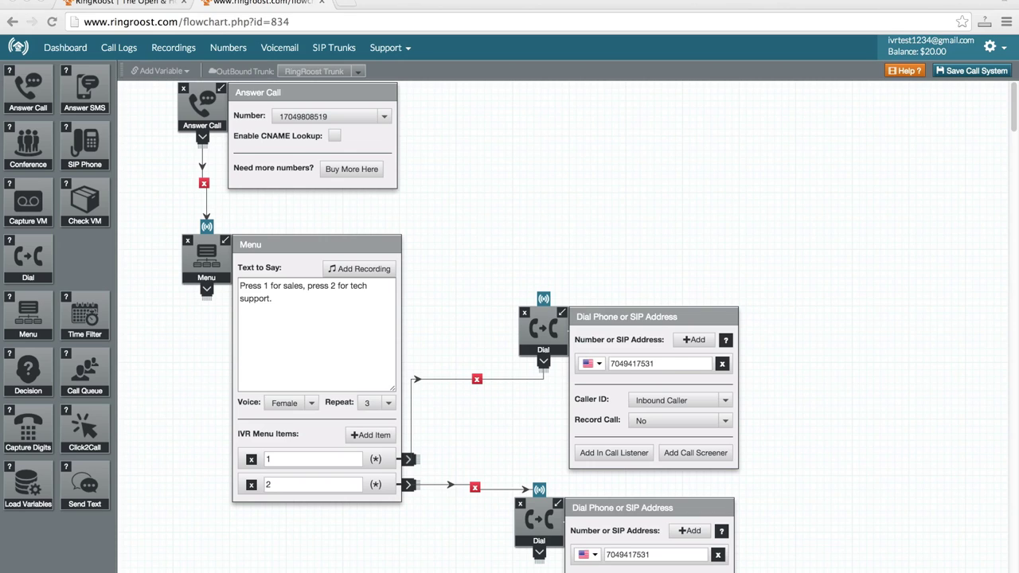
{"action": "double_click", "coordinate": [667, 364]}
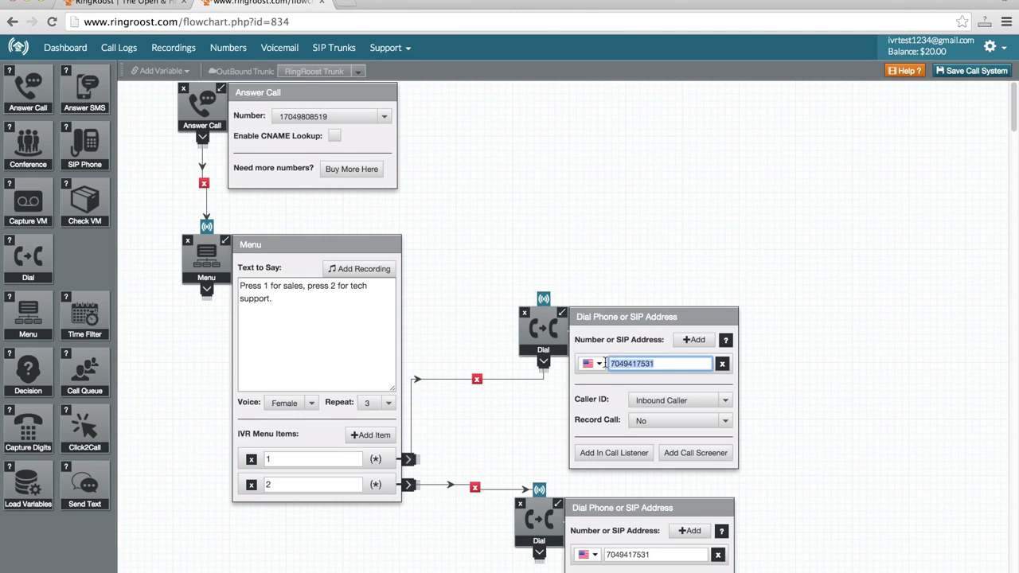